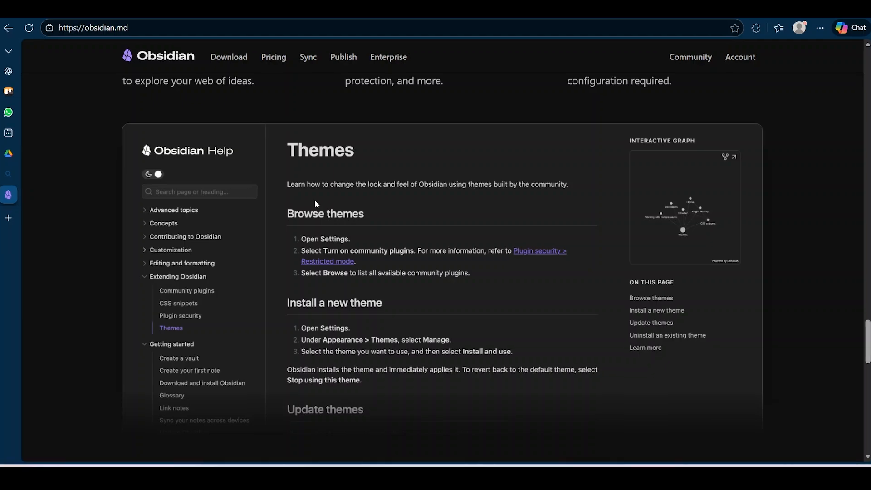
Look through the Obsidian home page, from the Publish section back up to the download option.
scroll(315, 200, "up", 3)
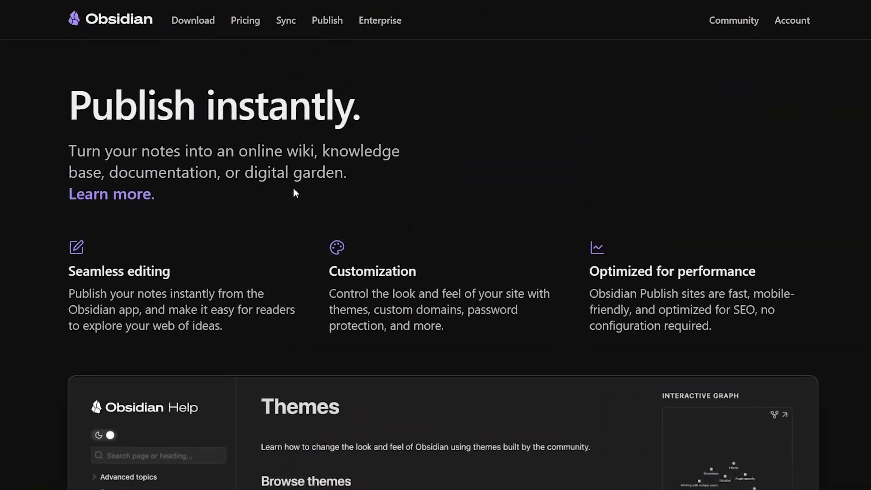
scroll(293, 188, "down", 15)
scroll(293, 192, "up", 10)
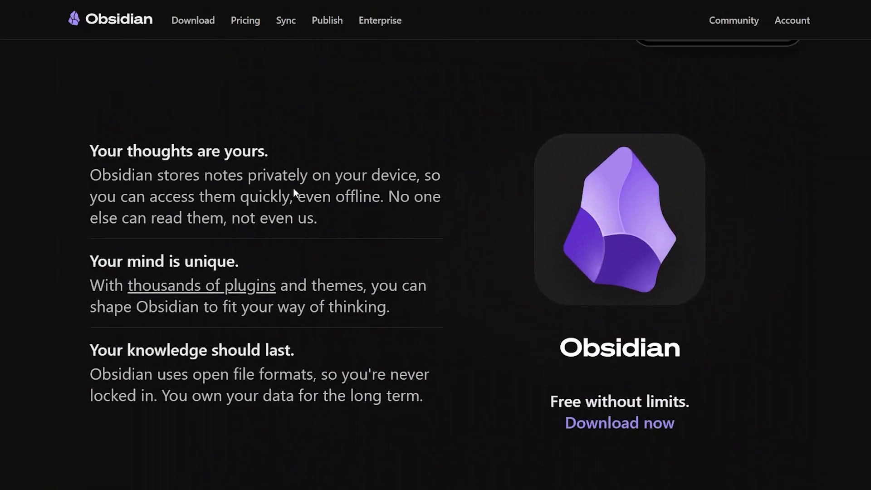
scroll(295, 192, "up", 8)
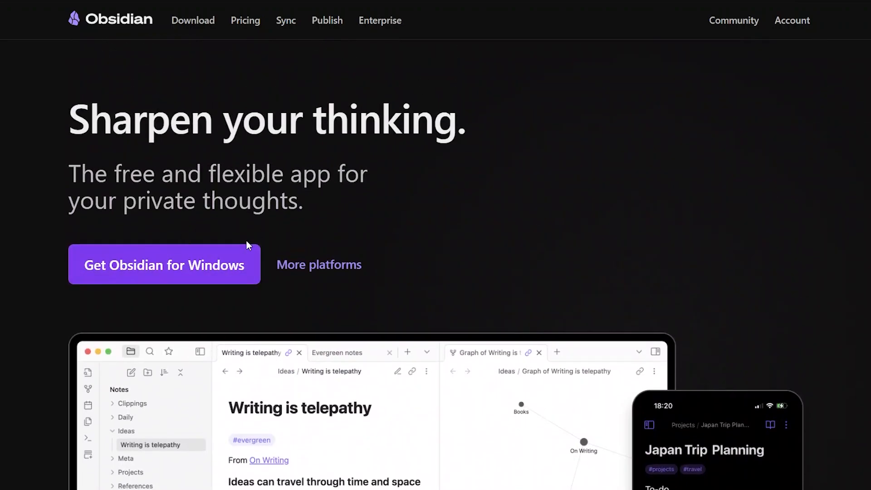
scroll(247, 240, "up", 2)
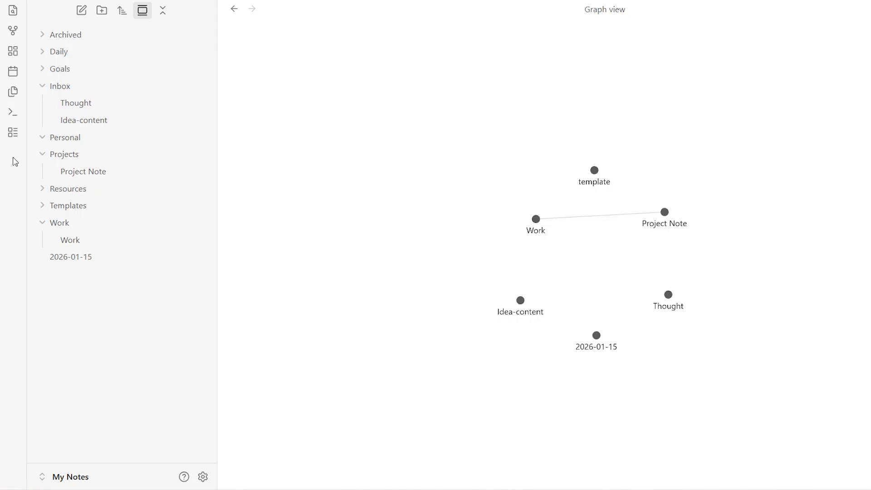
Delete the 2026-01-15 note from the My Notes vault.
right_click(77, 262)
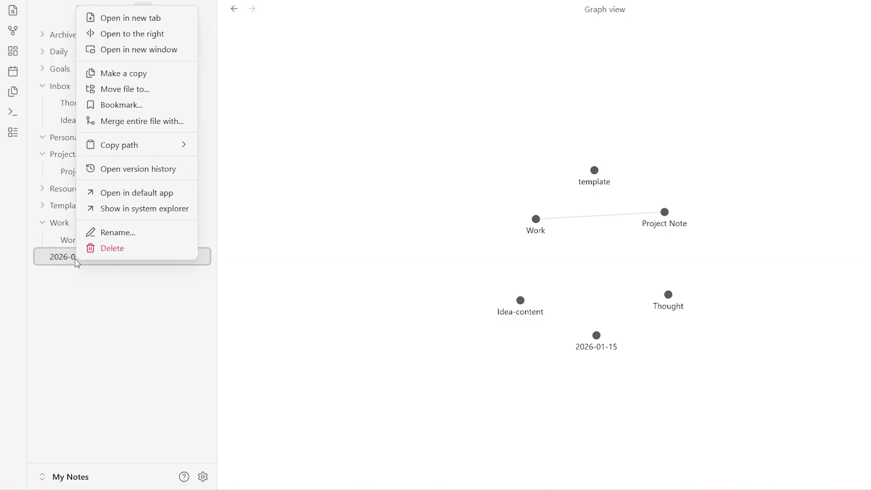
left_click(118, 249)
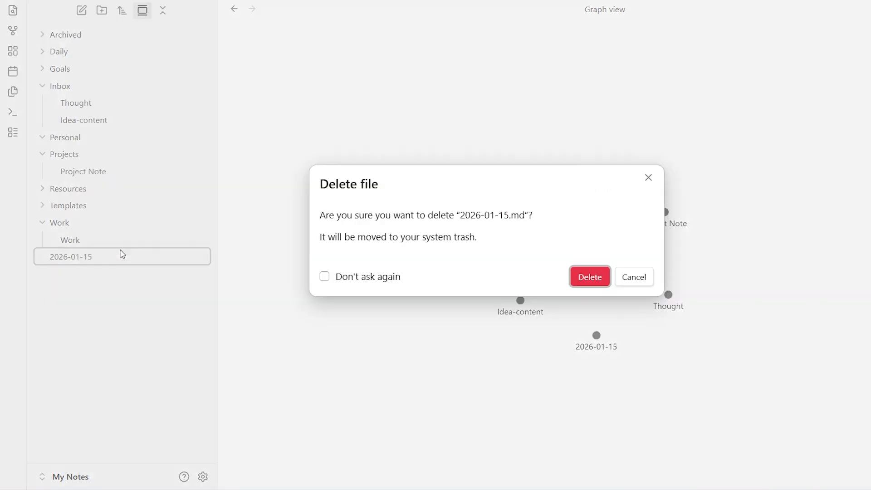
left_click(590, 276)
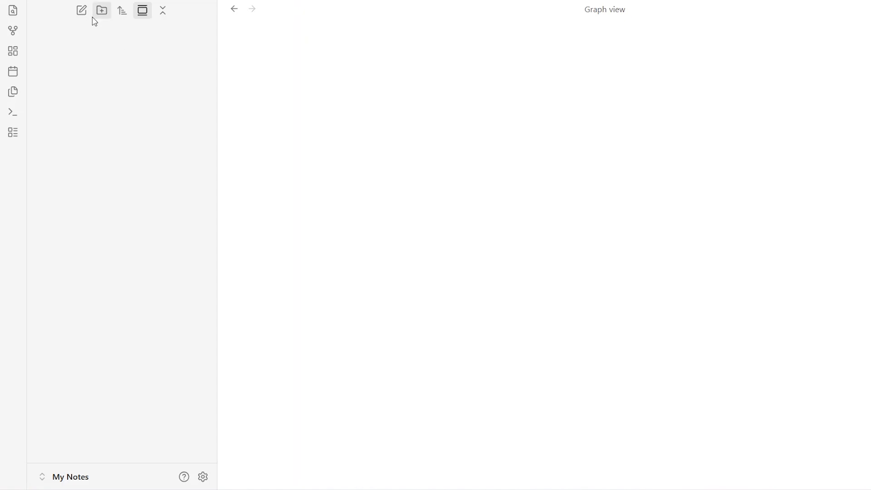
Create top-level folders named Inbox, Daily, Tasks, Notes, Projects and Archive in the empty vault.
left_click(107, 15)
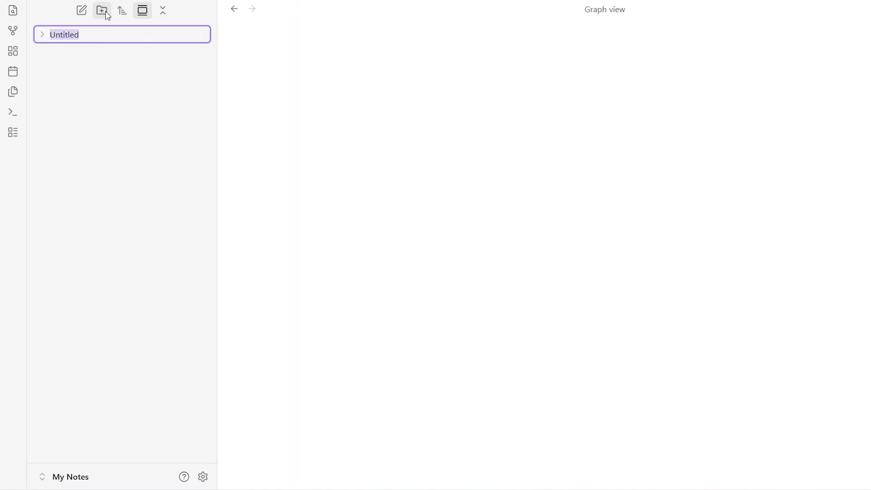
key("BackSpace")
type("Inbox")
left_click(106, 14)
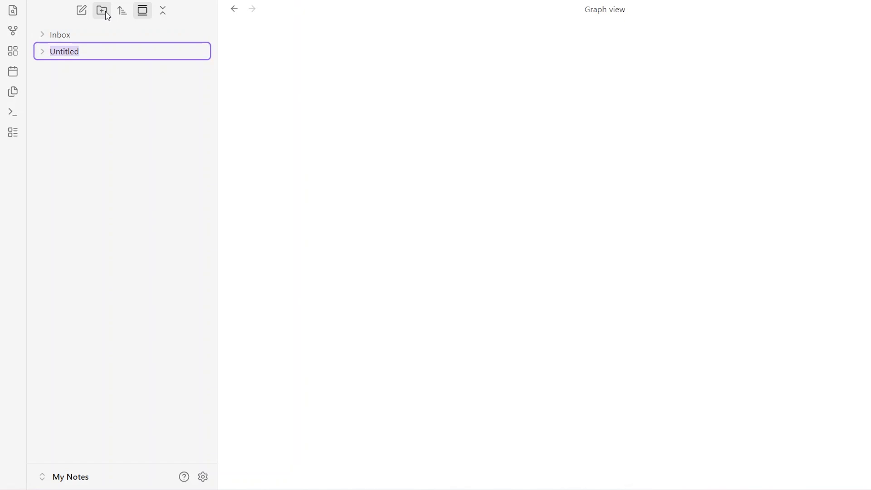
type("Daily")
left_click(107, 15)
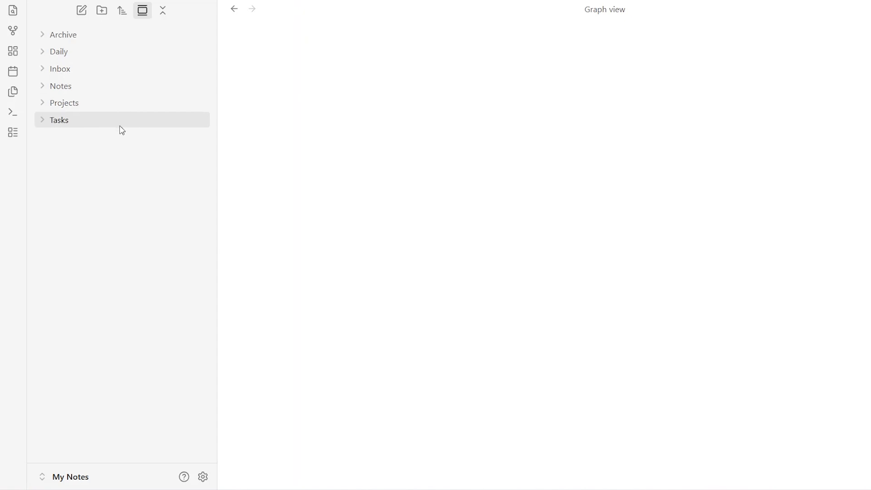
mouse_move(122, 130)
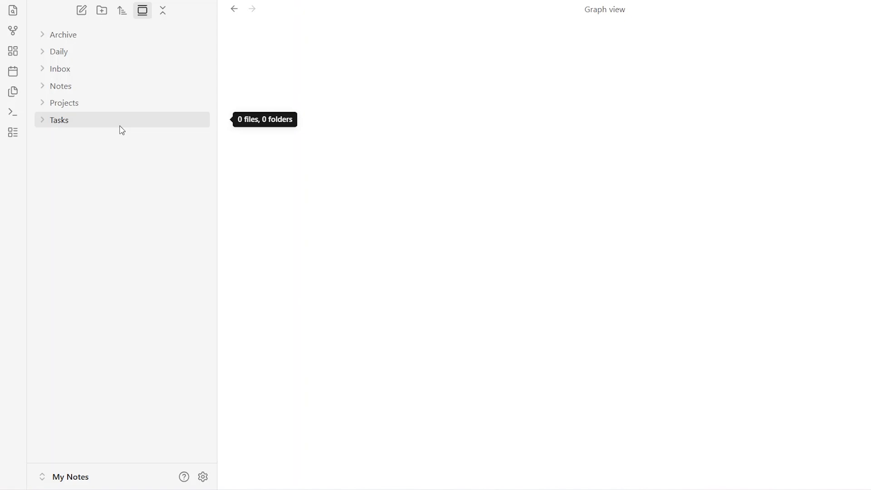
mouse_move(56, 70)
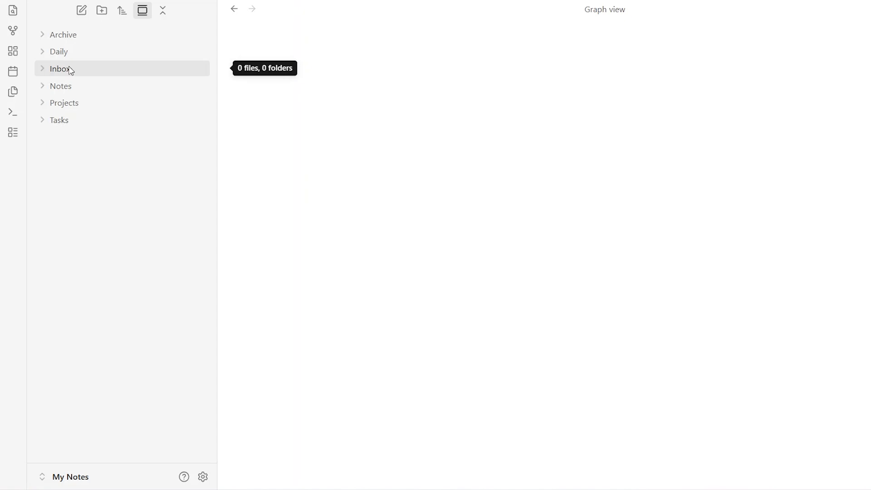
mouse_move(133, 86)
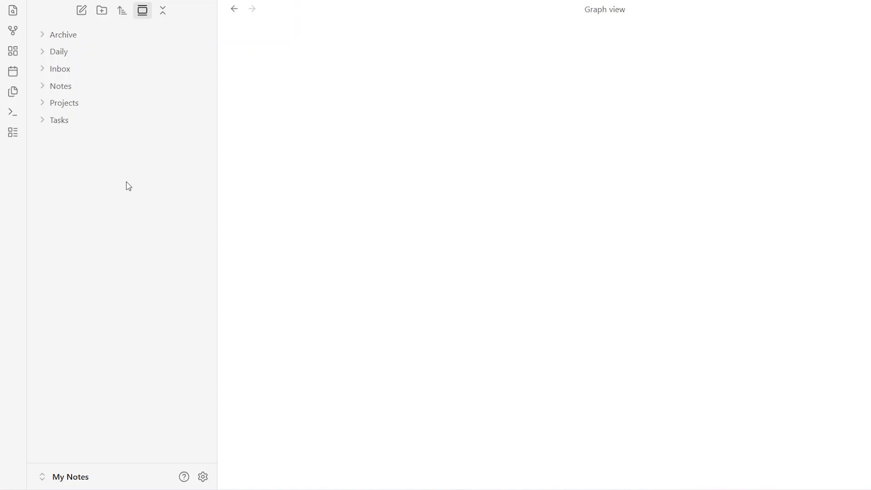
Create a new note at the vault root and title it "Daily Note".
left_click(83, 9)
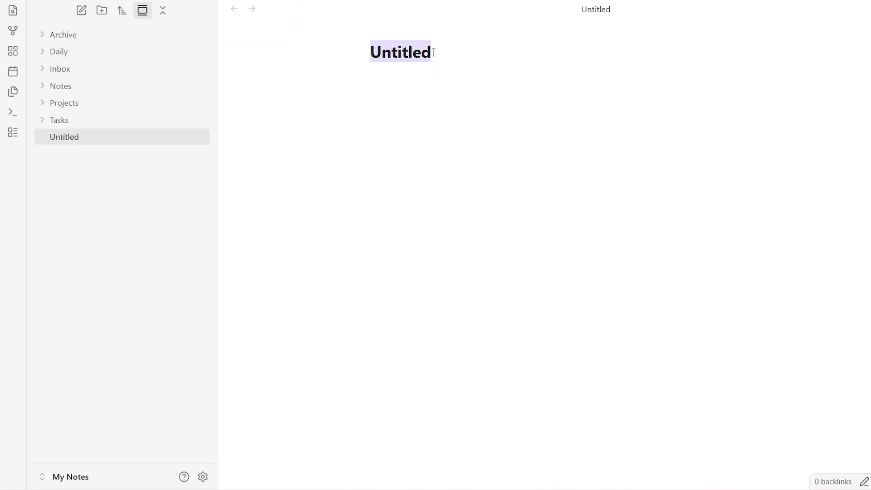
type("Daily Note")
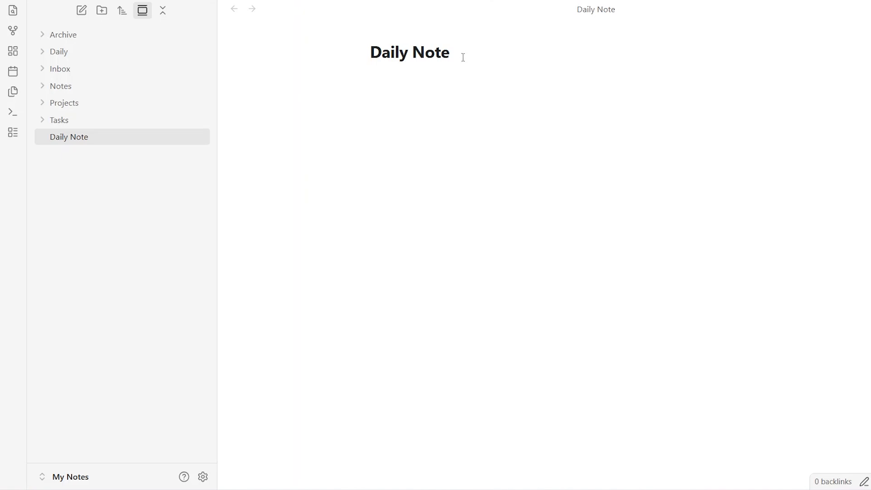
key("Return")
Write "One must-do", "one should-do" and "one optional" on separate lines in the note body.
type("O")
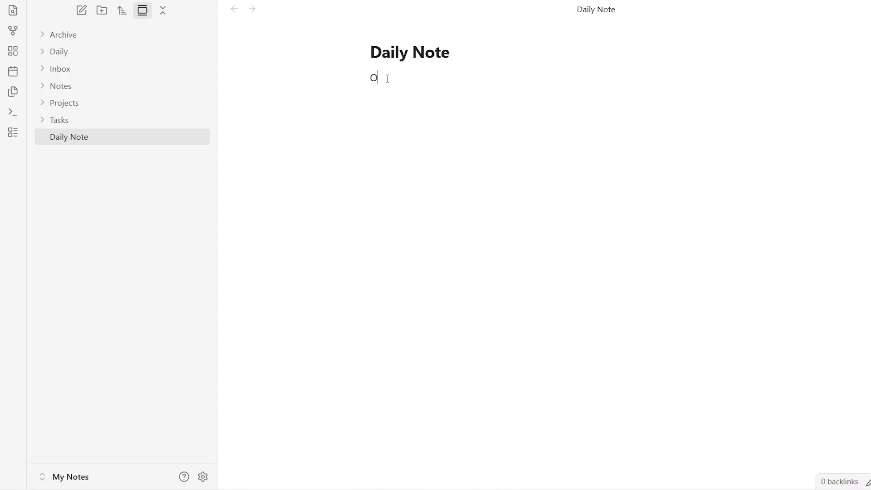
type("ne must-d")
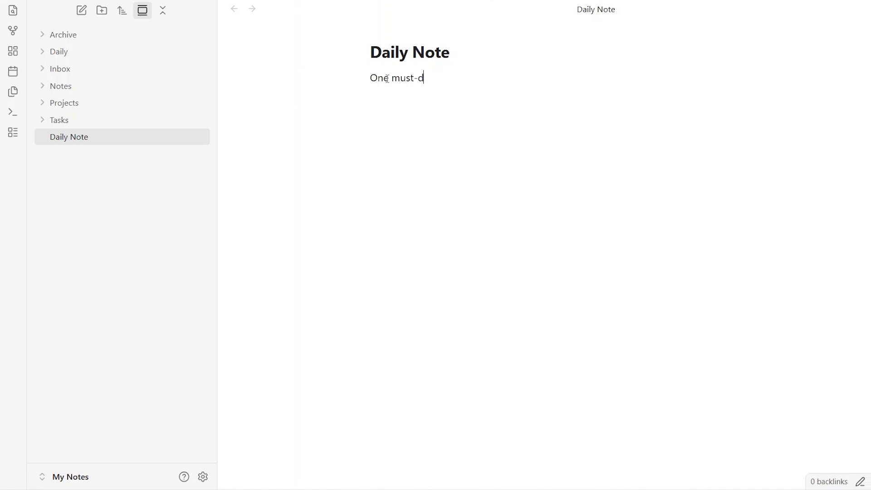
type("o")
key("Return")
type("one should-do")
key("Return")
type("one optional")
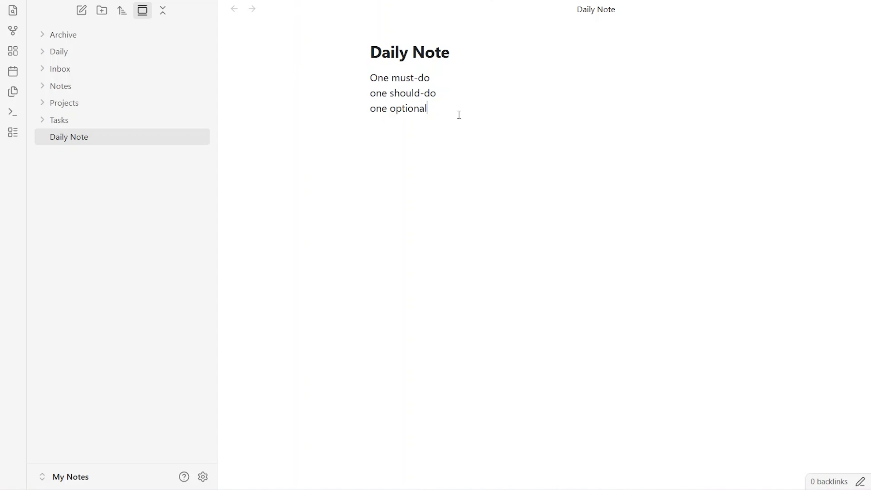
Leave a blank line below the priorities and add the lines "Quick Tasks" and "Notes/Thoughts".
key("Return")
key("Return")
type("Quick Tasks")
key("Return")
type("Notes/")
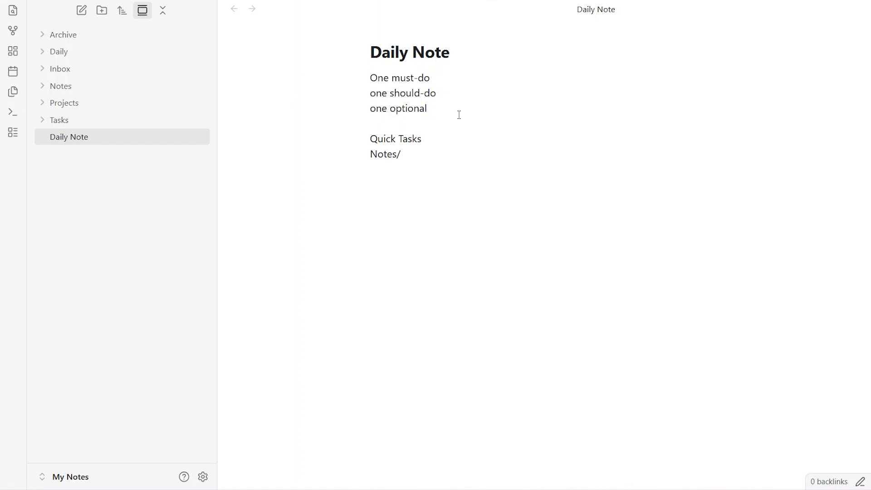
type("Thoughts")
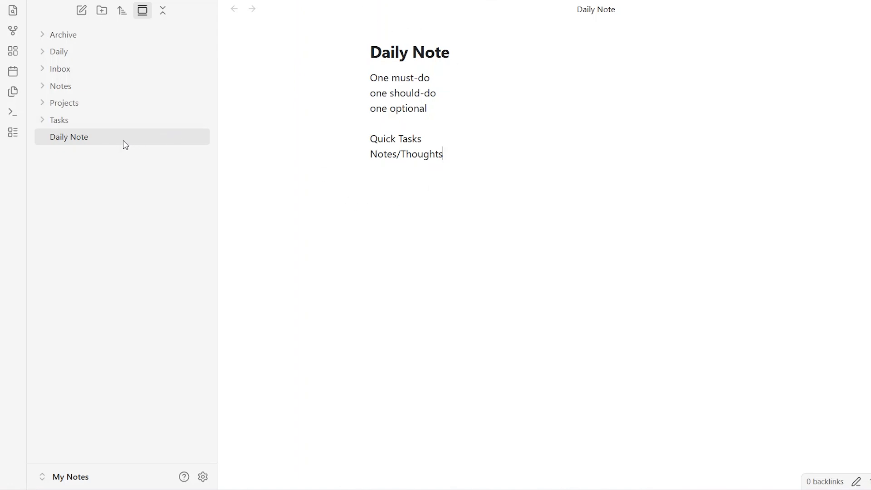
left_click_drag(124, 142, 107, 2)
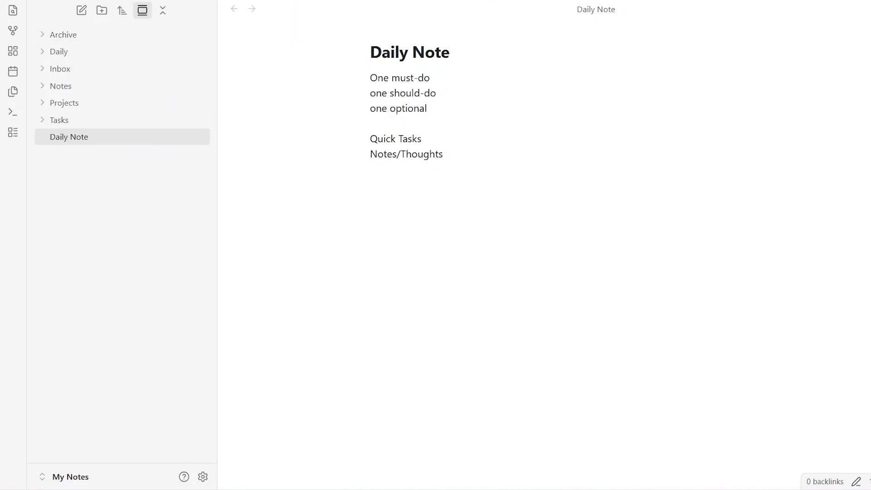
left_click(113, 0)
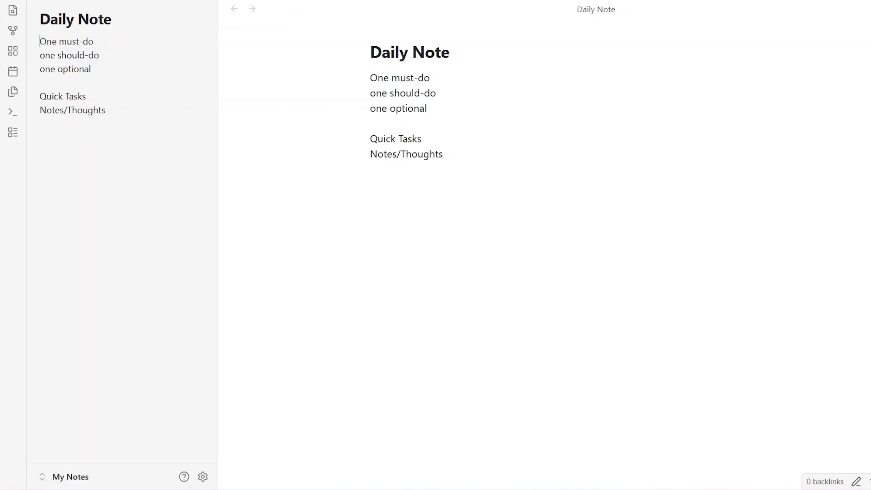
left_click(12, 10)
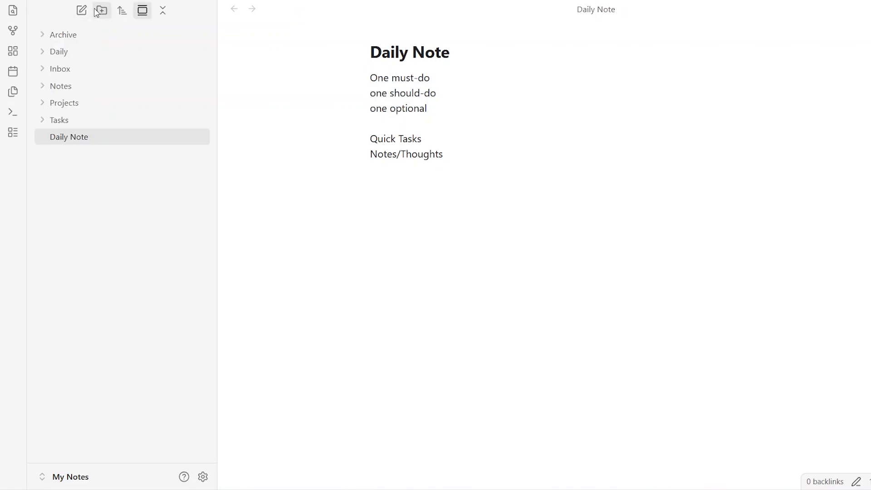
Create a folder named Templates, move the Daily Note into it and collapse the folder.
left_click(102, 12)
type("T")
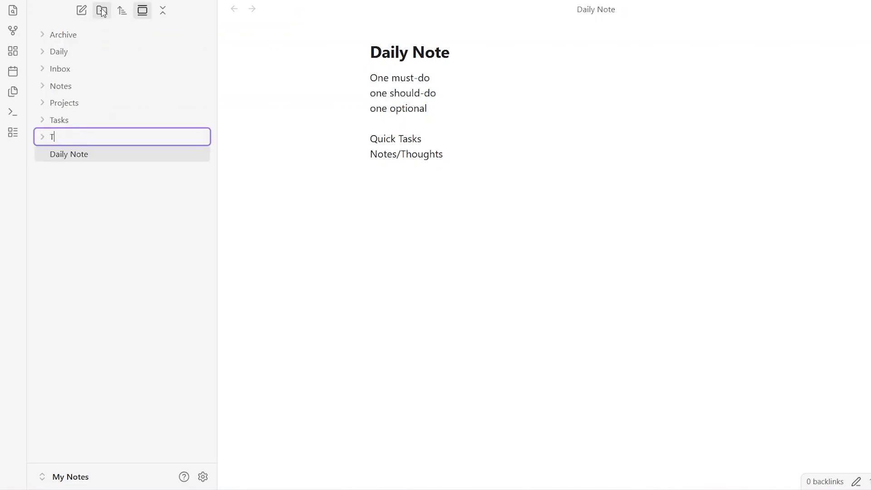
type("emplates")
key("Return")
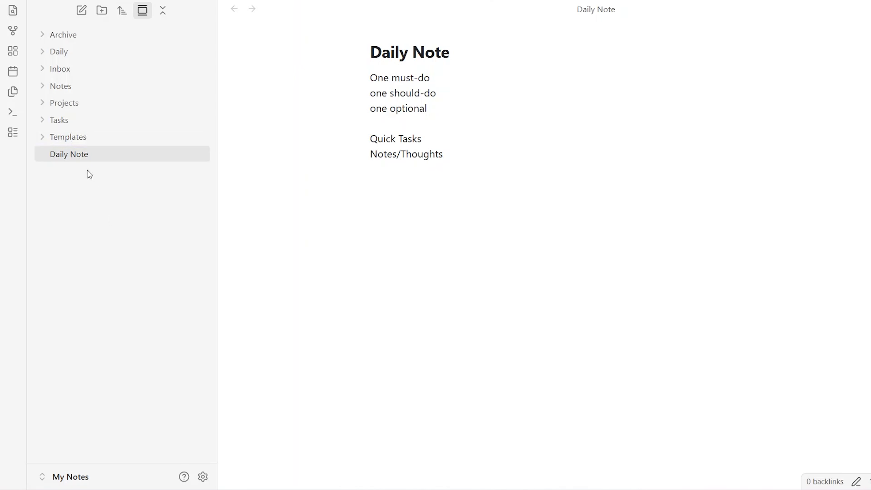
left_click_drag(83, 154, 83, 143)
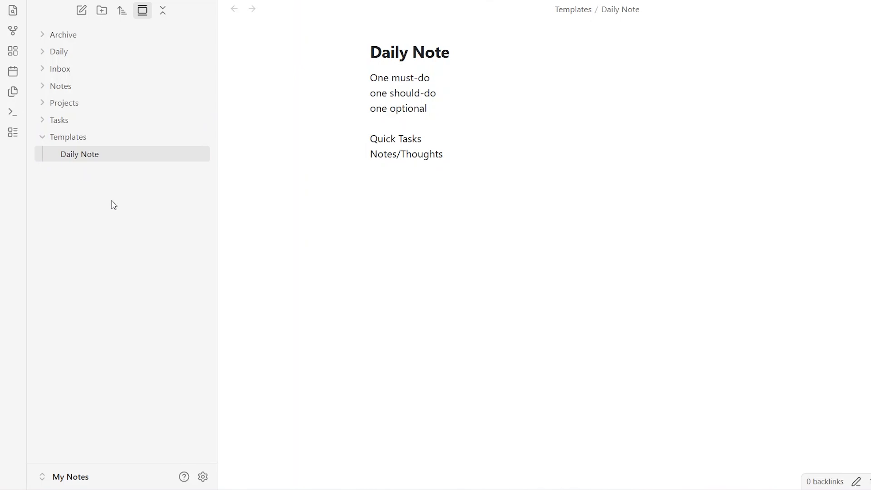
left_click(46, 139)
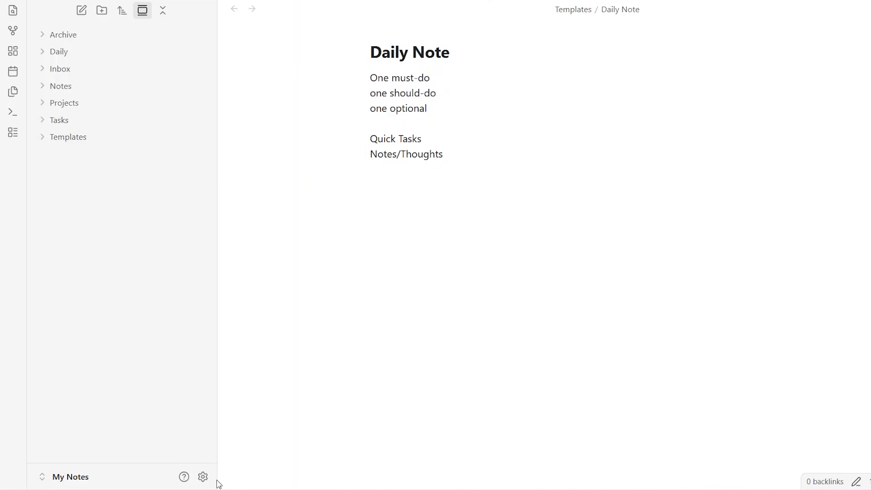
Set the template folder location of the Templates core plugin to the Templates folder.
left_click(202, 476)
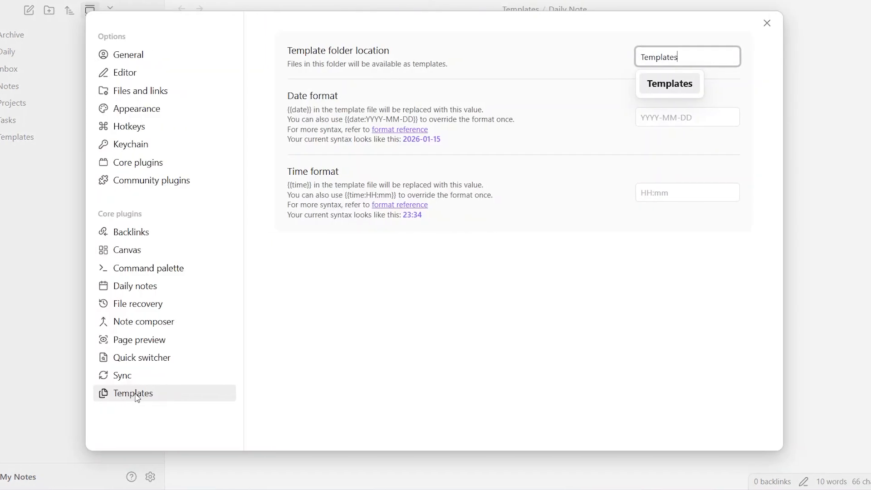
left_click(146, 394)
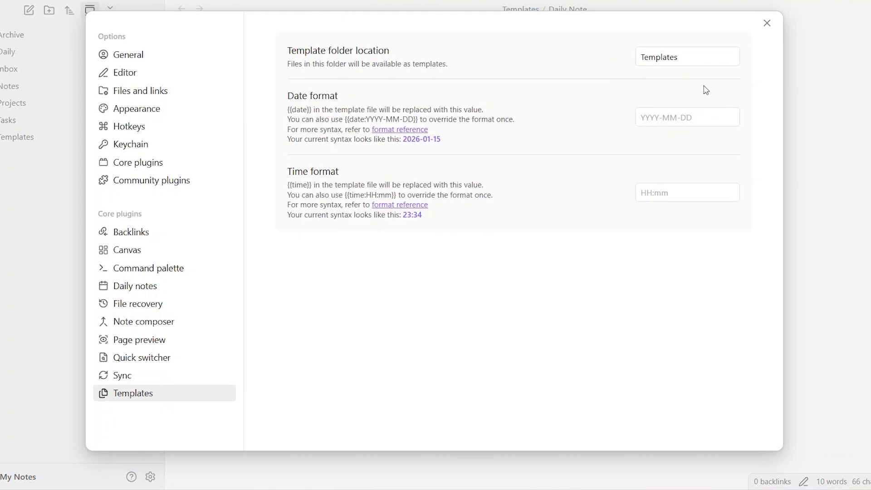
left_click(695, 58)
key("BackSpace")
key("BackSpace")
key("BackSpace")
key("BackSpace")
key("BackSpace")
key("BackSpace")
key("BackSpace")
key("BackSpace")
key("BackSpace")
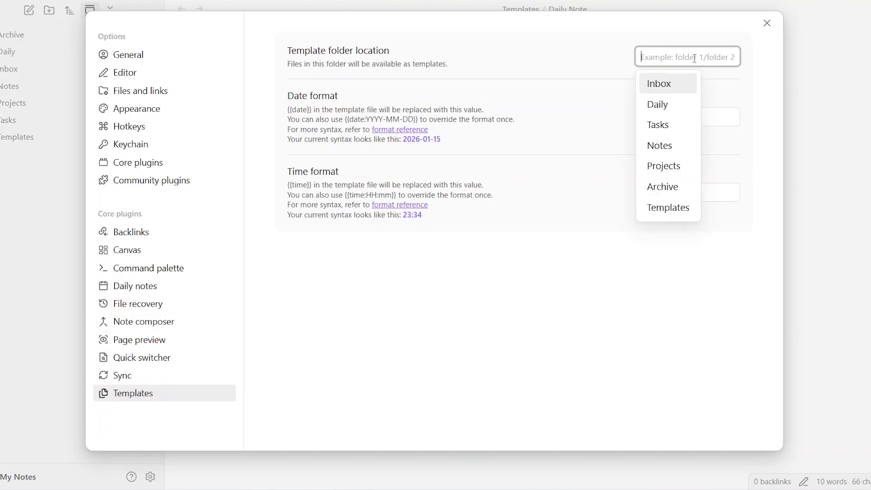
left_click(658, 218)
left_click(767, 23)
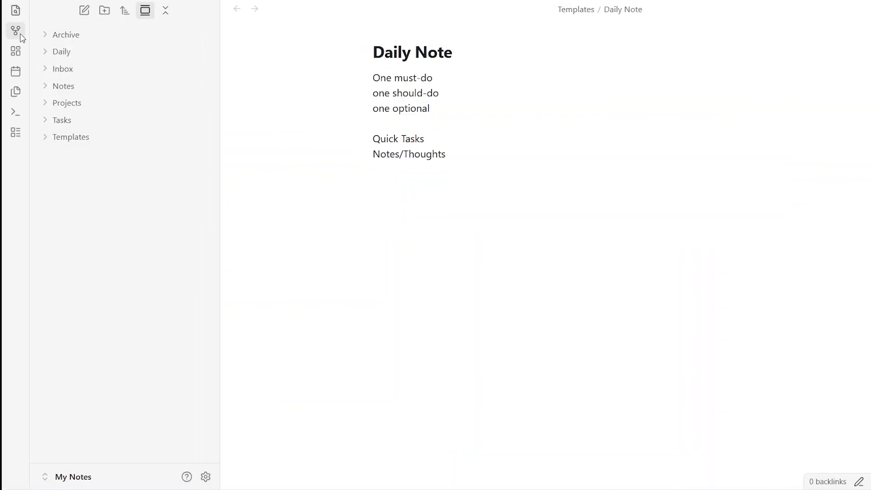
Create a new untitled note and insert the Daily Note template into it.
left_click(14, 92)
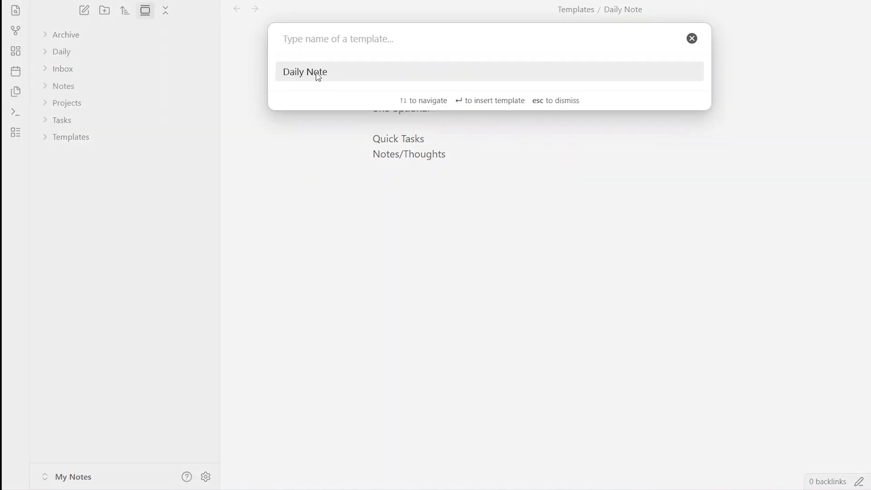
left_click(694, 40)
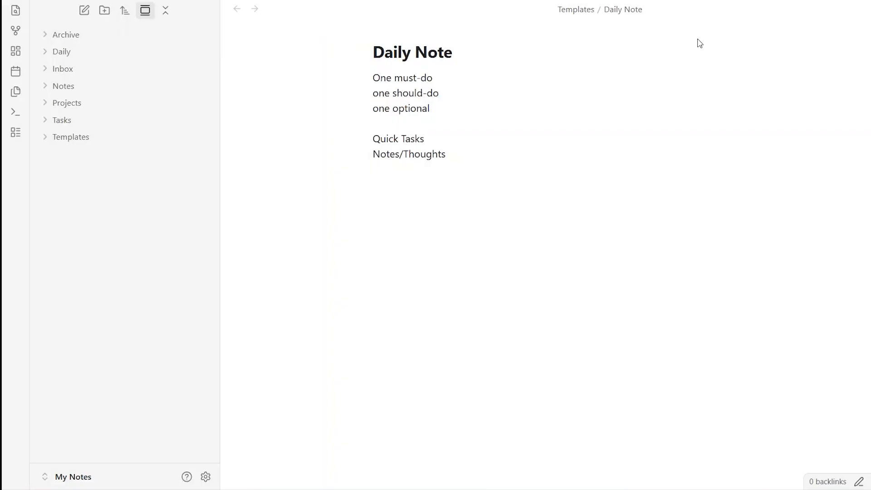
left_click(84, 10)
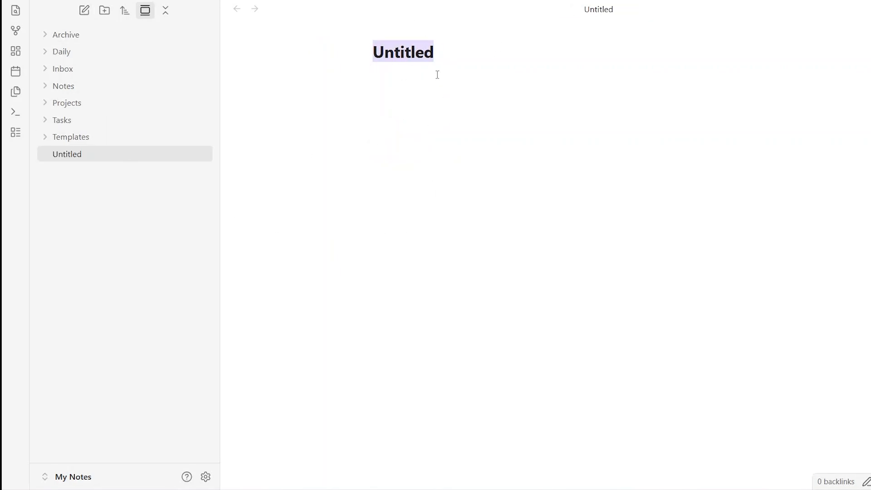
left_click(16, 92)
left_click(316, 73)
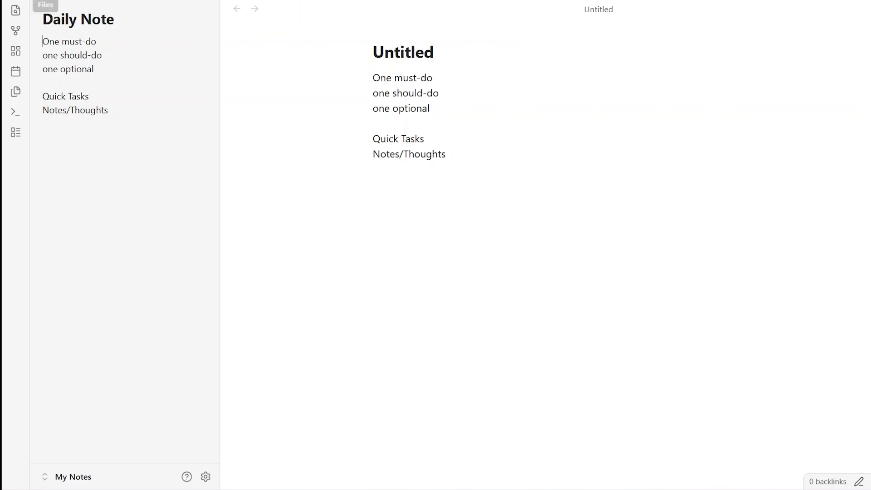
Show the file list, create another new note and enter five separate lines of 0 as sample content, leaving a blank line after the first.
left_click(45, 1)
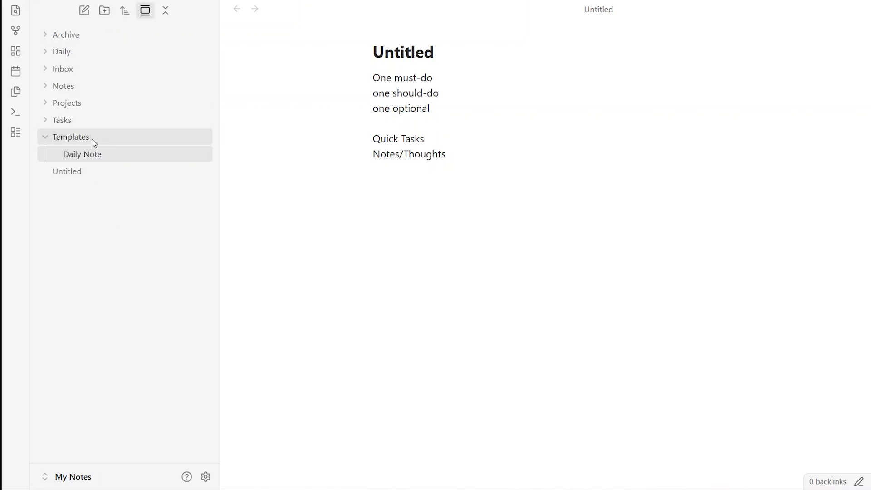
left_click(84, 10)
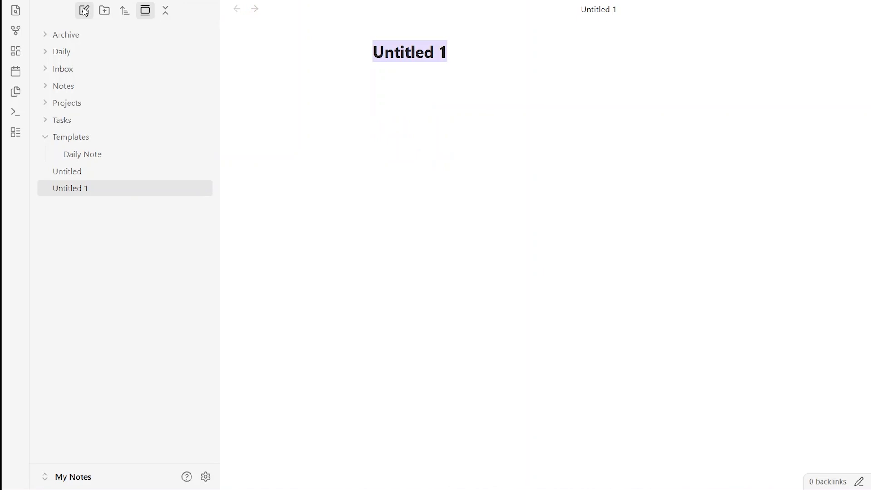
left_click(458, 60)
key("Return")
type("0  0 0 0 0")
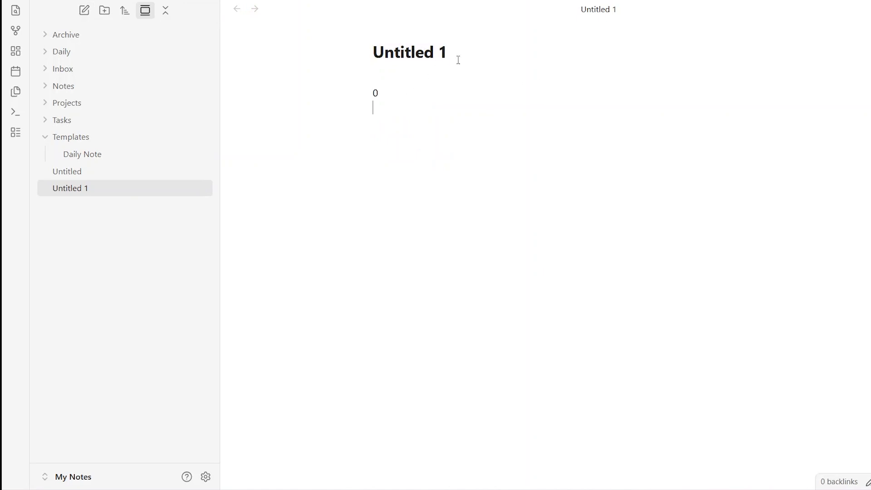
Move the Untitled 1 note into the Inbox folder, and collapse and re-expand that folder.
left_click_drag(71, 188, 84, 77)
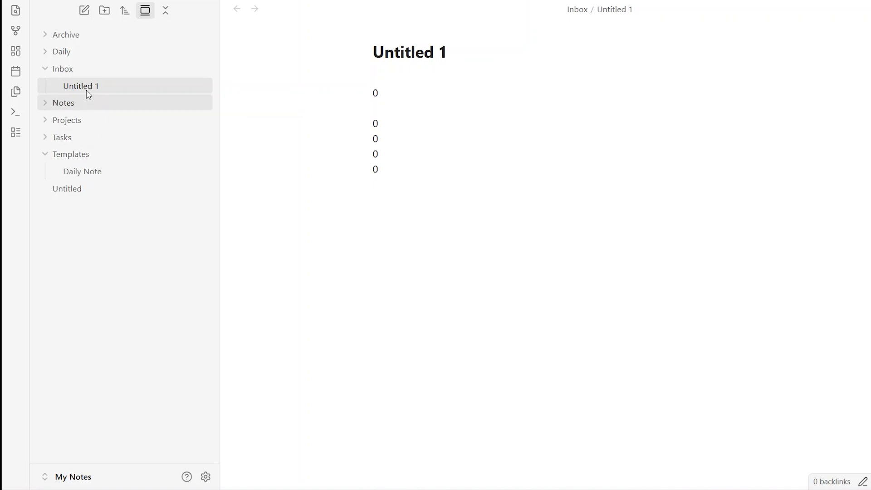
left_click(81, 70)
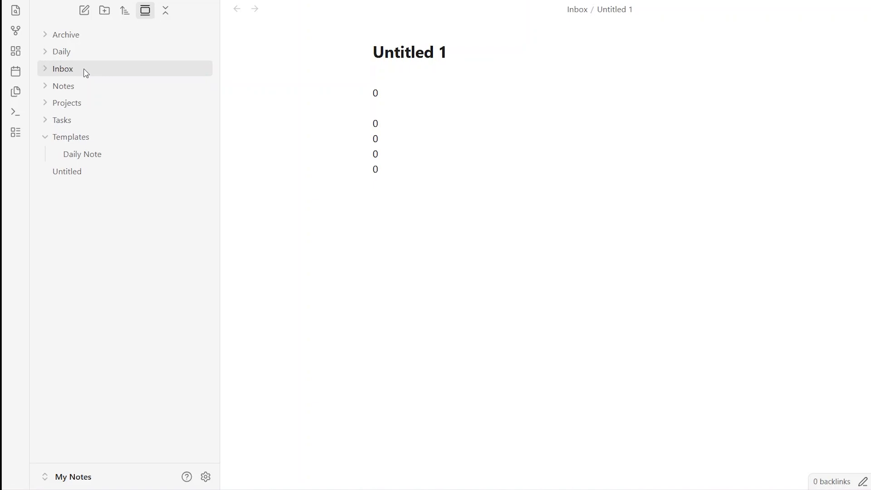
left_click(84, 72)
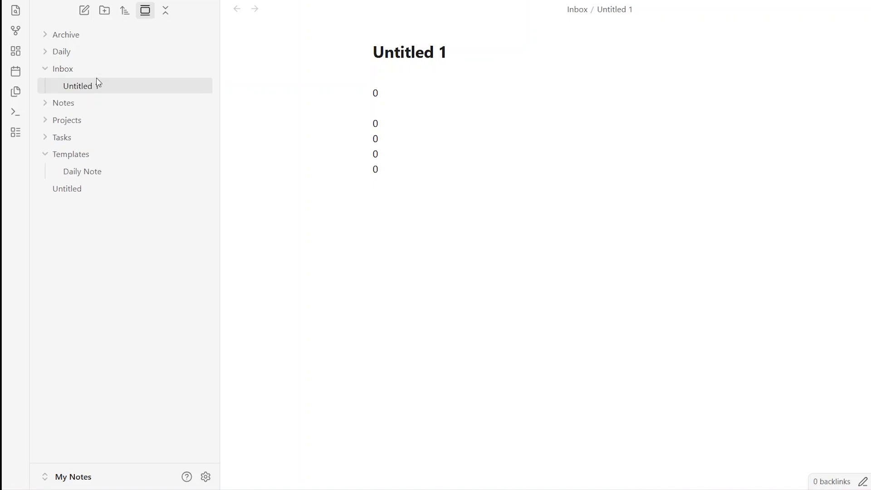
Delete the Untitled 1 note from the Inbox folder.
right_click(118, 87)
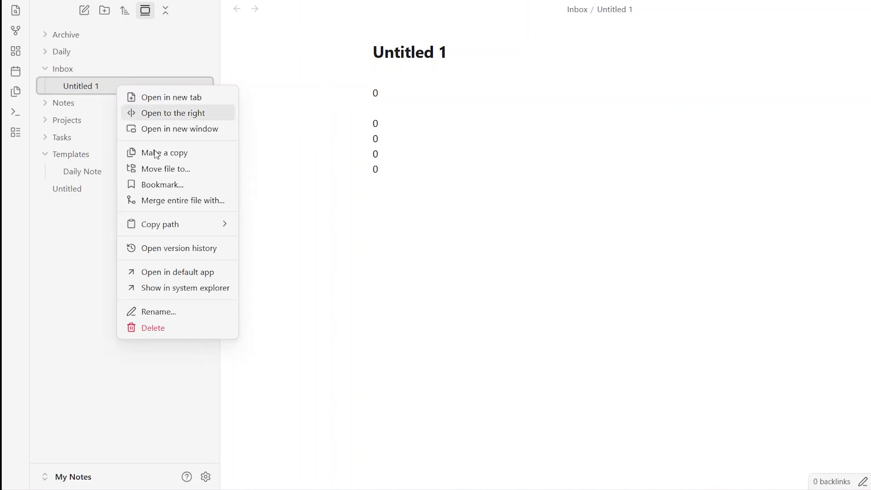
left_click(177, 329)
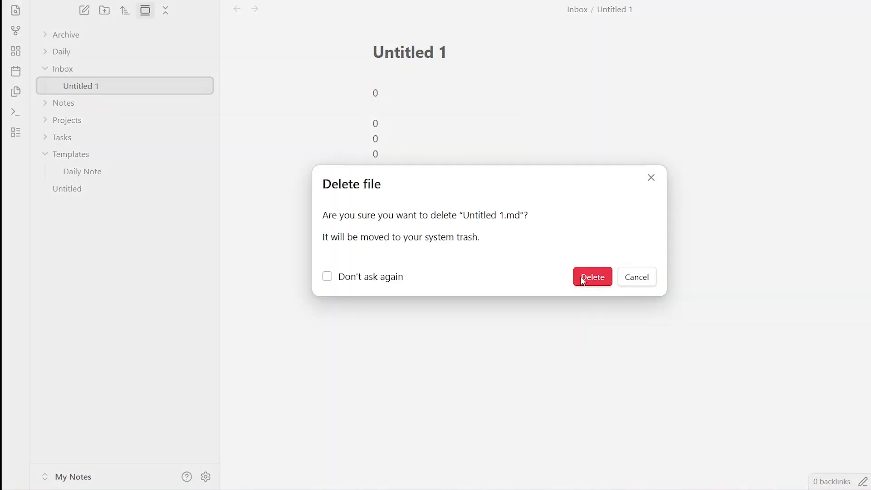
left_click(586, 277)
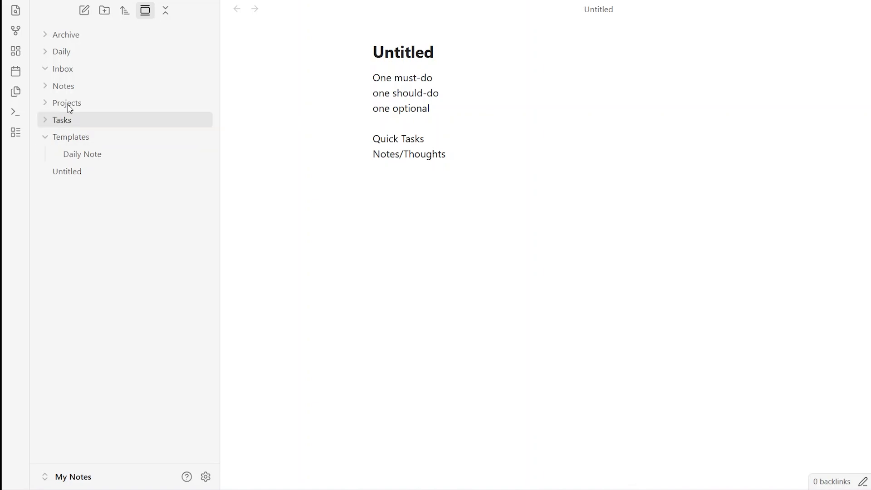
mouse_move(188, 111)
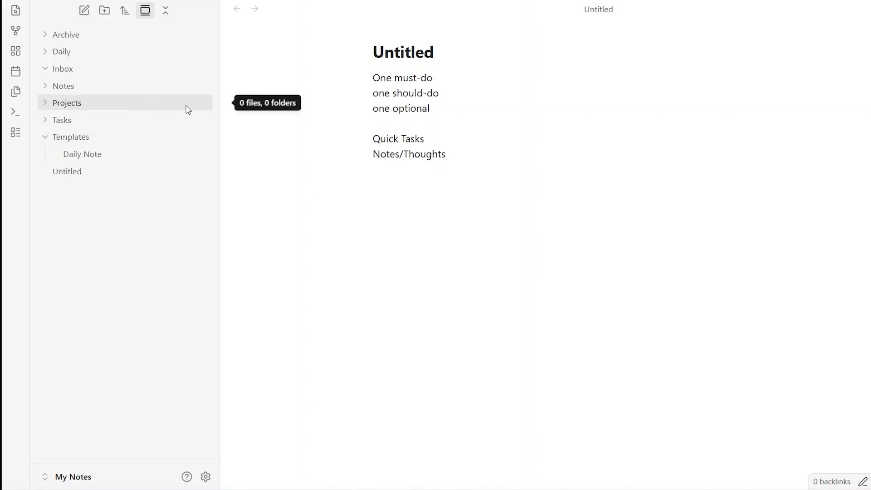